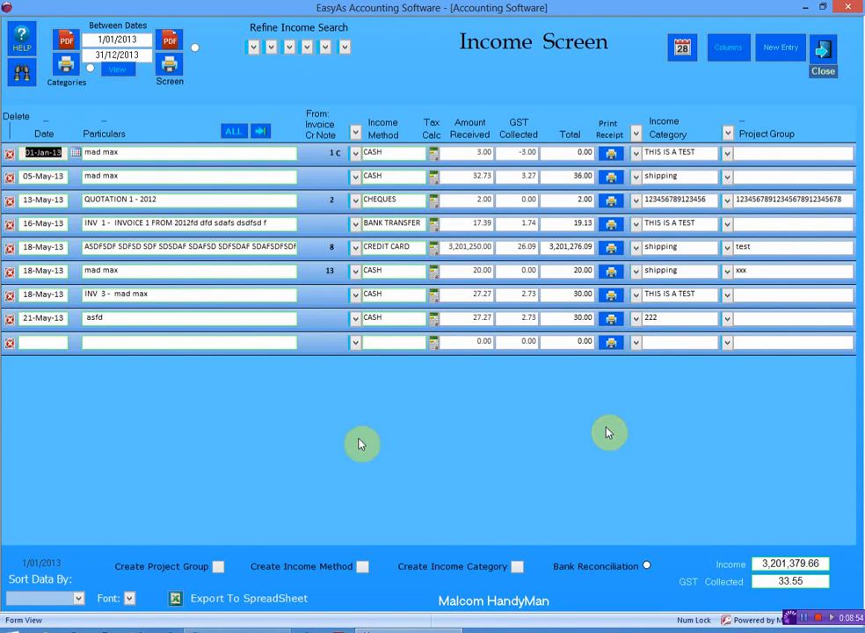
# Step: Add a 01-Jan-13 income entry with the customer's name as particulars, income method CASH and amount received 60
pyautogui.click(48, 342)
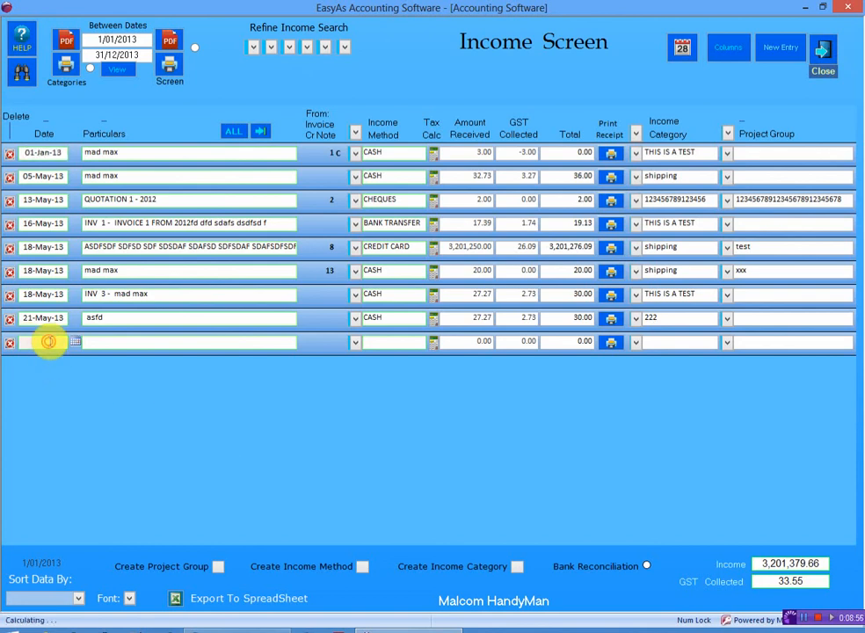
pyautogui.click(102, 347)
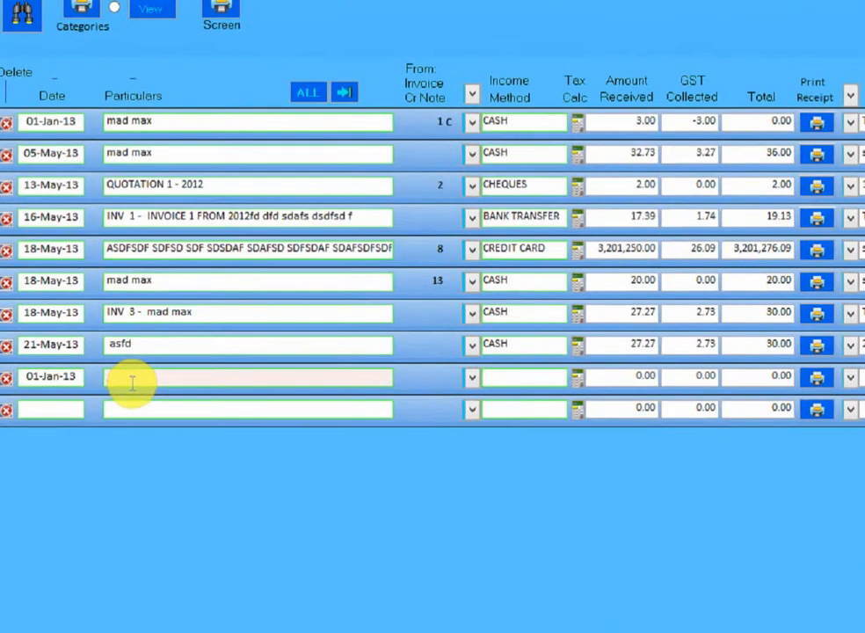
pyautogui.write('me')
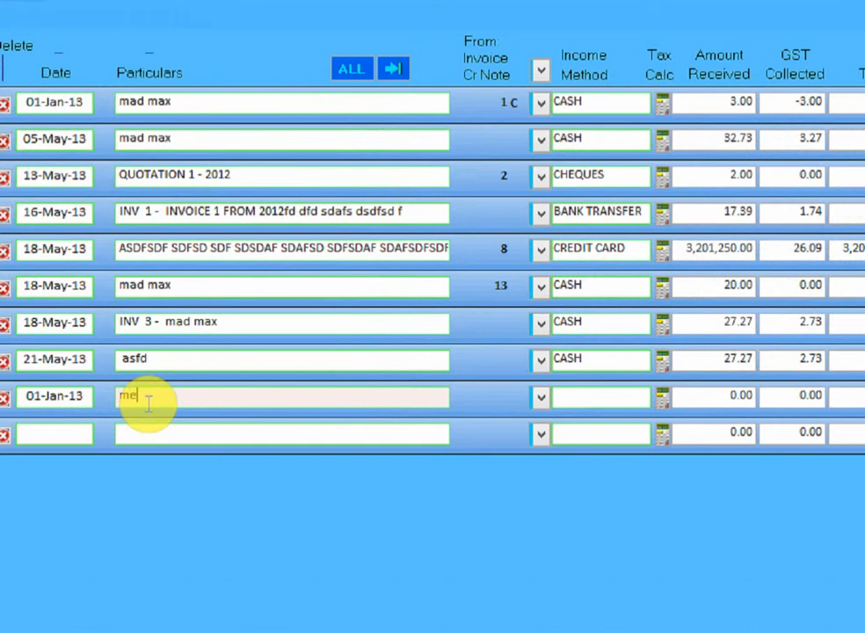
pyautogui.write(' smith')
pyautogui.click(540, 400)
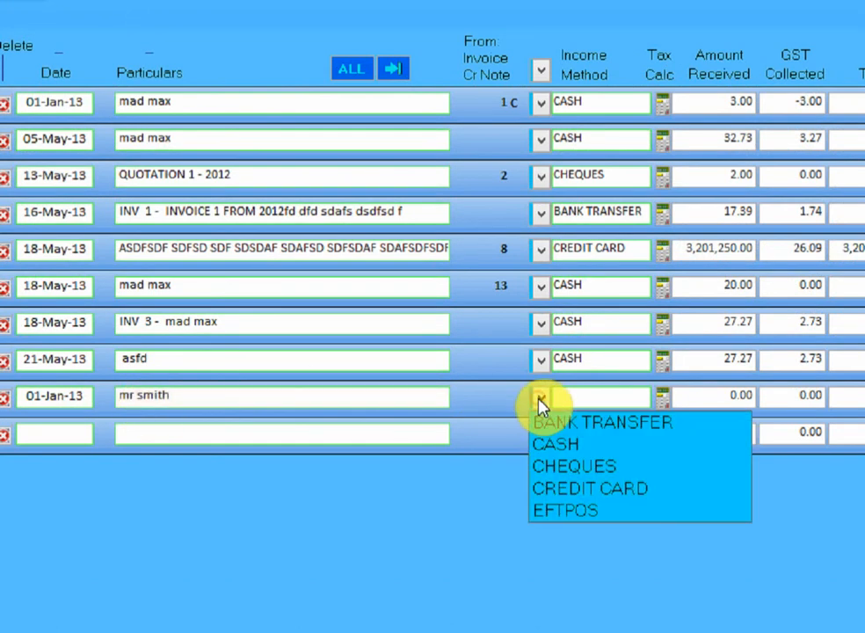
pyautogui.click(559, 445)
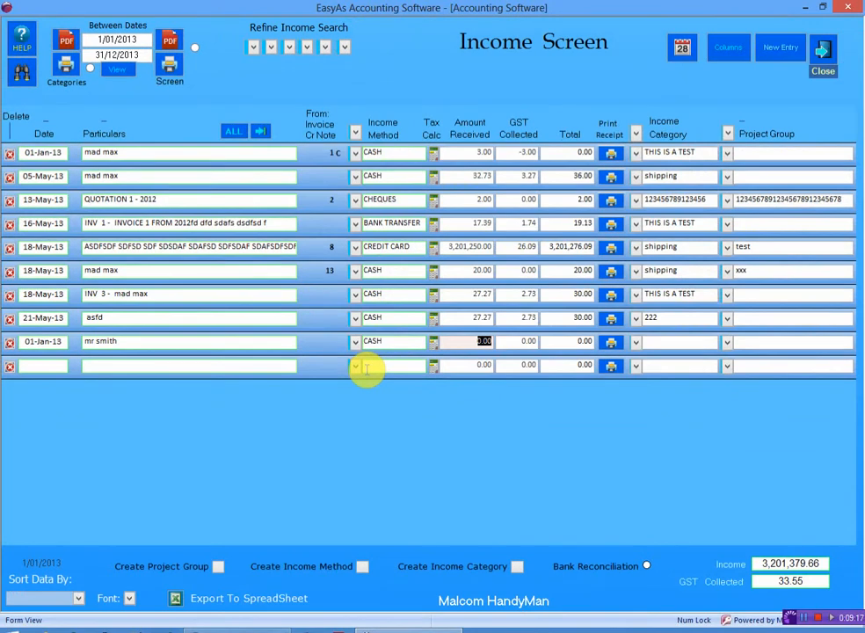
pyautogui.write('60')
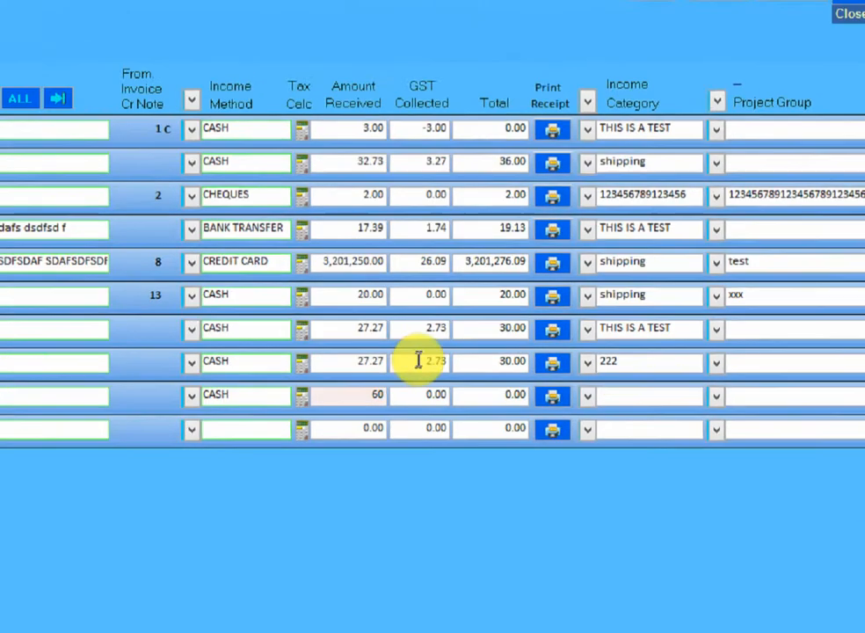
pyautogui.click(516, 317)
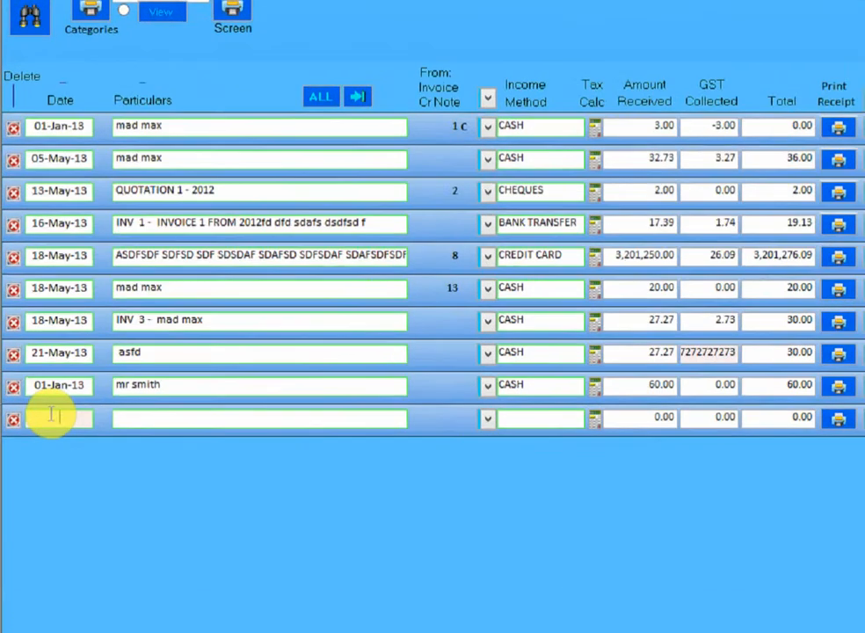
# Step: Add a second 01-Jan-13 income entry for the same customer, with method CASH and amount received 60
pyautogui.click(42, 363)
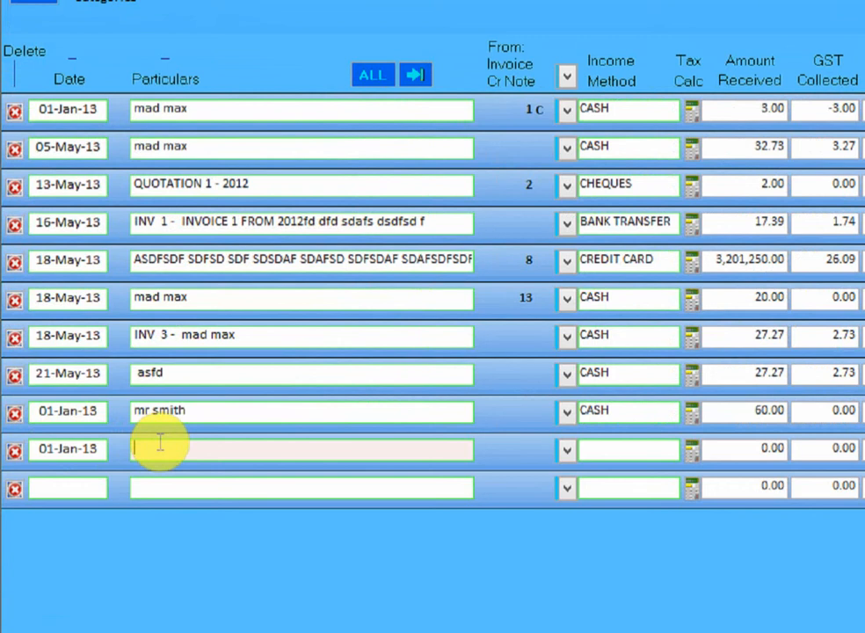
pyautogui.write('mr smith')
pyautogui.press('Tab')
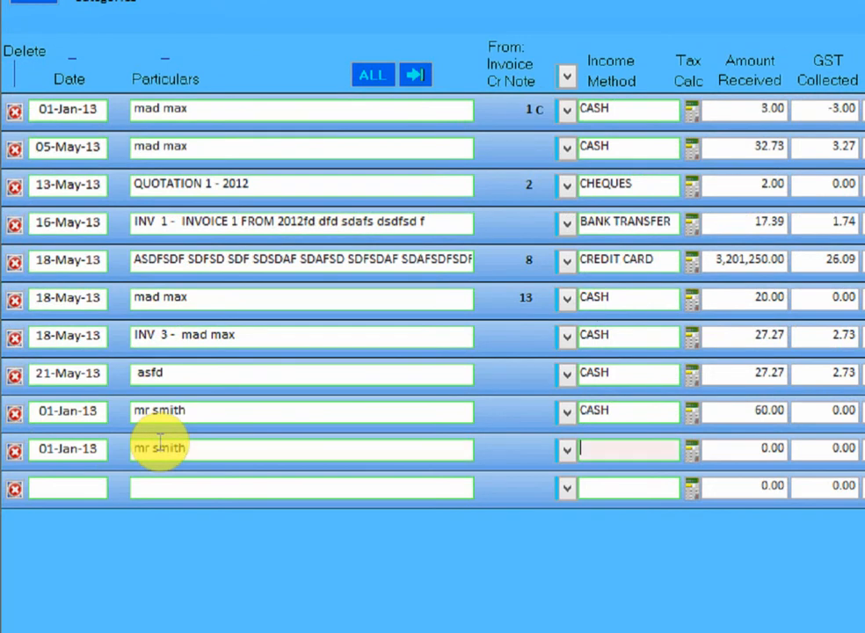
pyautogui.click(567, 452)
pyautogui.click(575, 497)
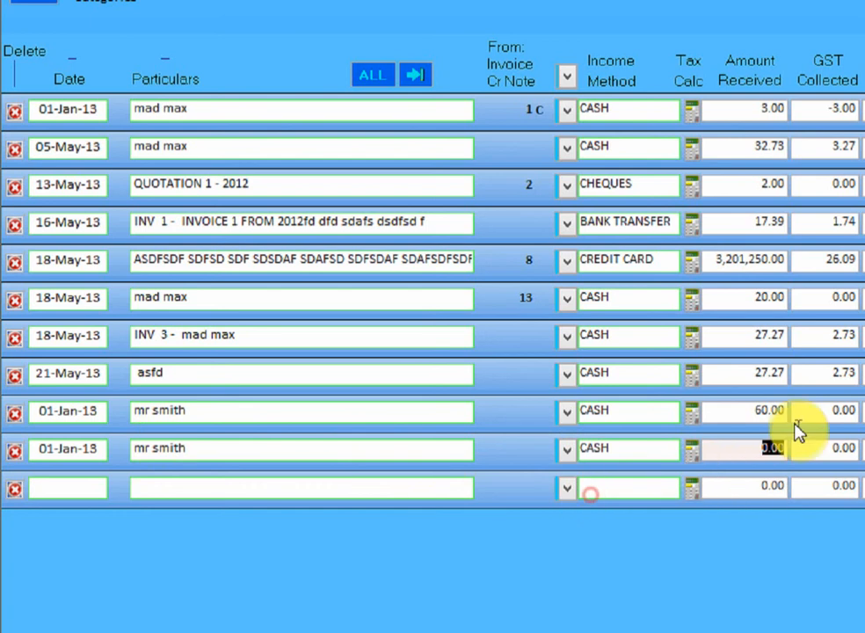
pyautogui.write('60')
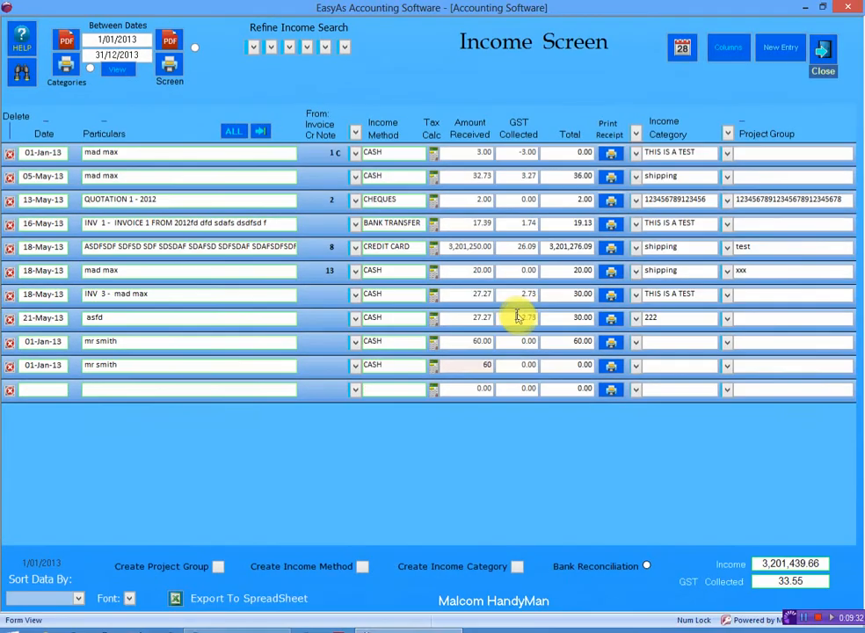
pyautogui.click(824, 370)
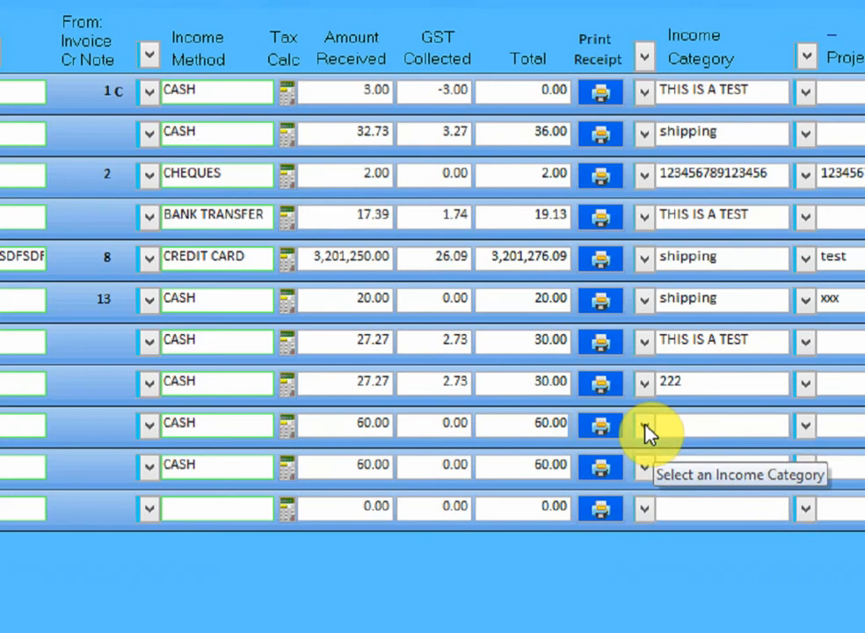
# Step: Assign the income category Labor to the first new 60.00 entry and Materials to the second
pyautogui.click(645, 426)
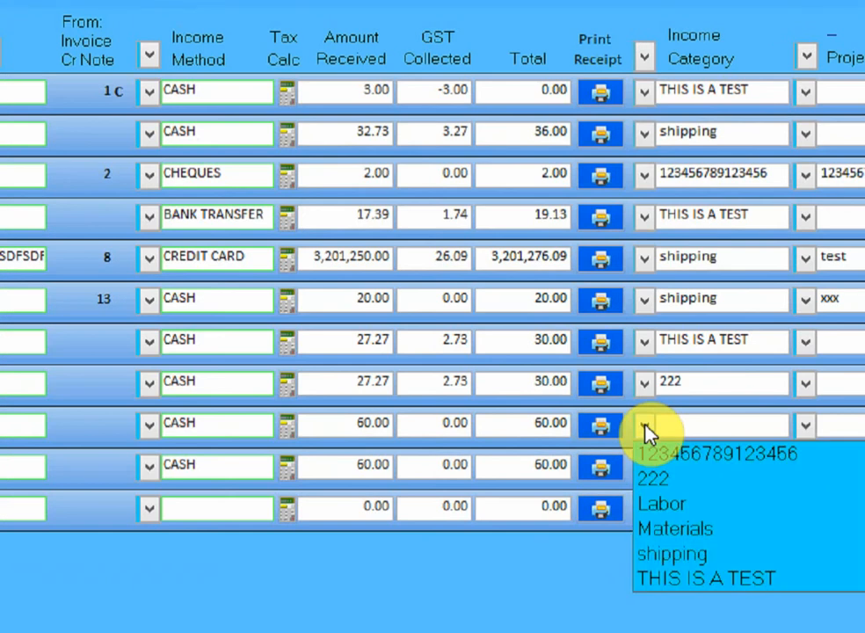
pyautogui.click(657, 503)
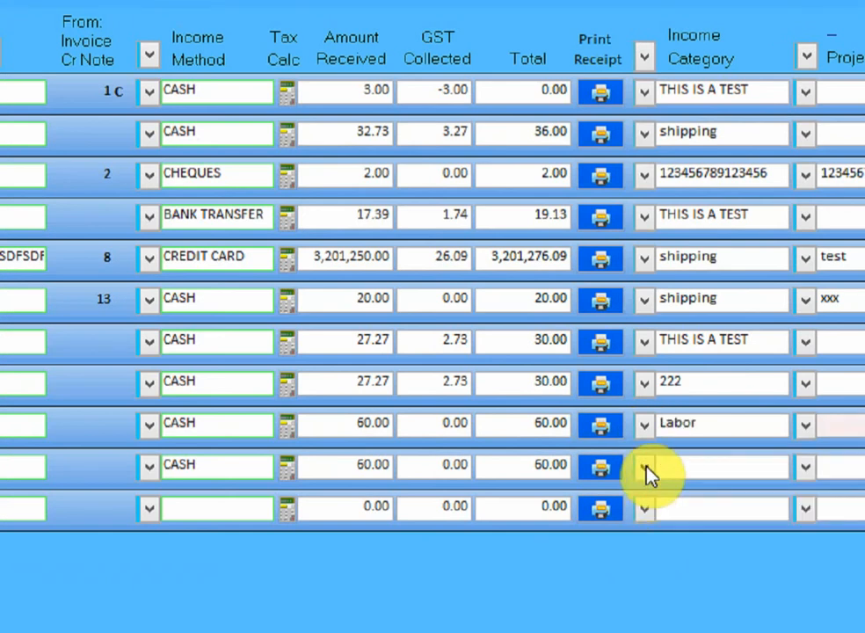
pyautogui.click(645, 466)
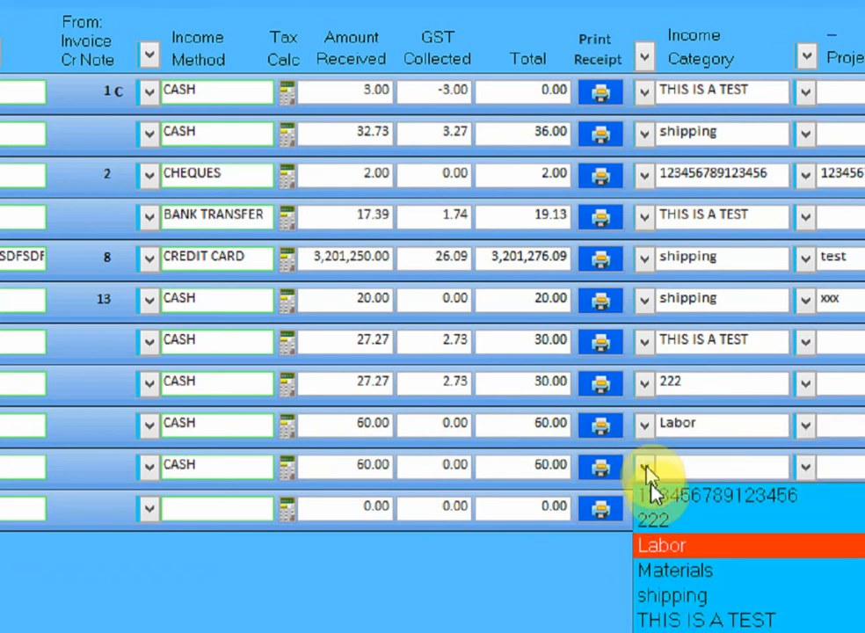
pyautogui.click(699, 572)
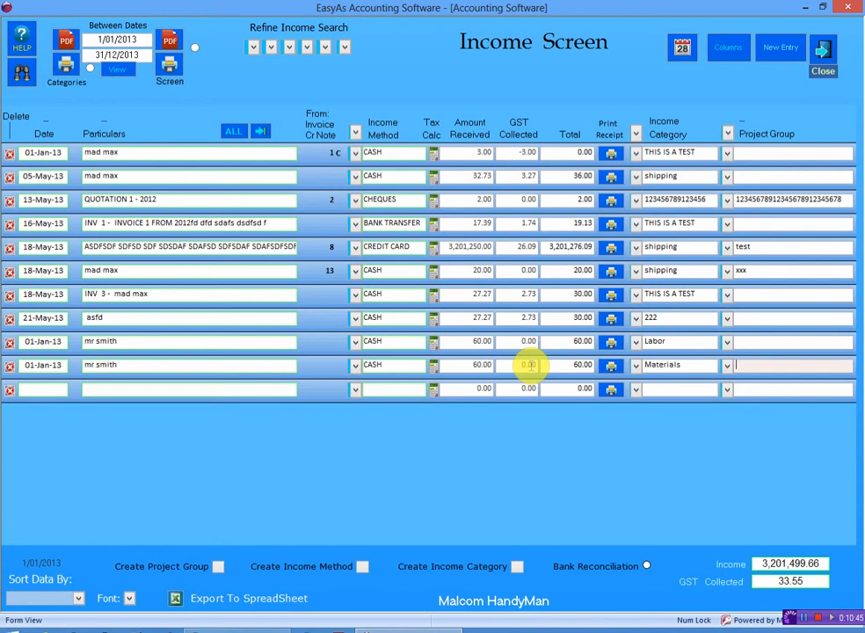
pyautogui.click(663, 365)
pyautogui.click(689, 342)
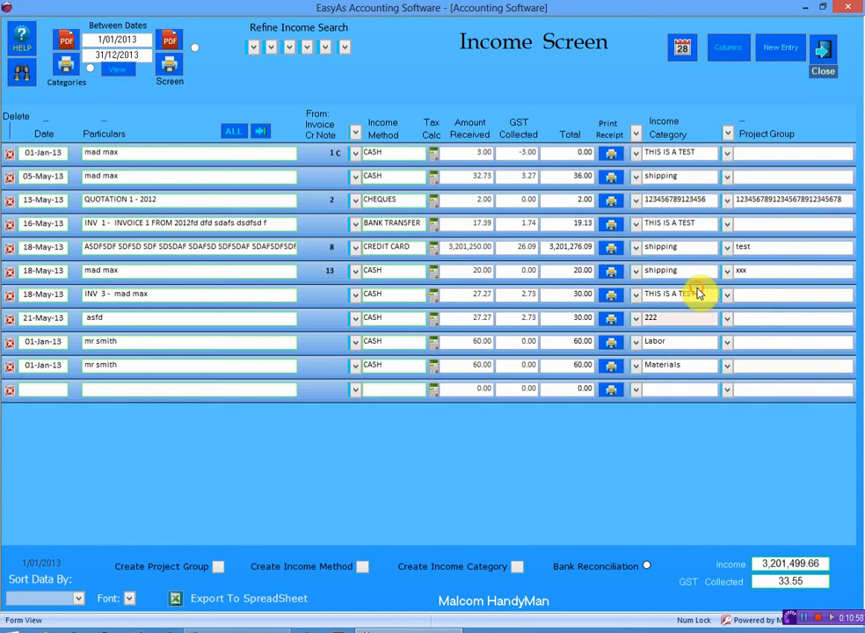
pyautogui.click(697, 349)
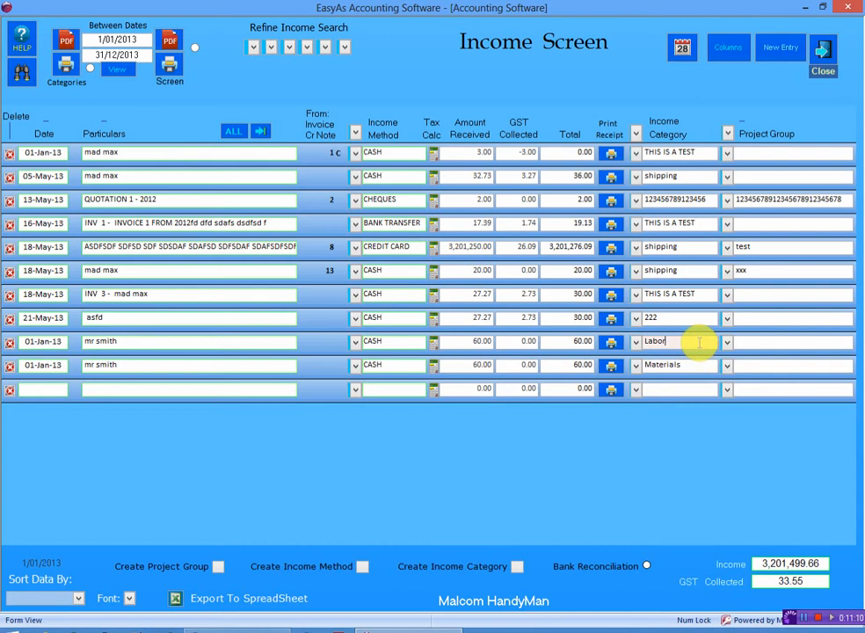
# Step: Switch to the Invoice Screen, mark the 120.00 invoice dated 01-Jan-13 as payment received and agree to add it to income
pyautogui.click(824, 57)
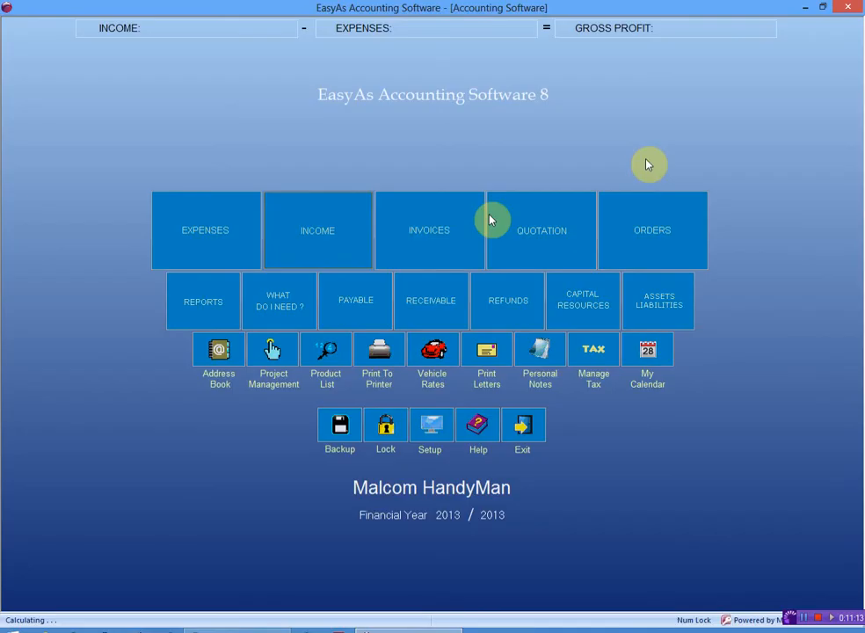
pyautogui.click(424, 239)
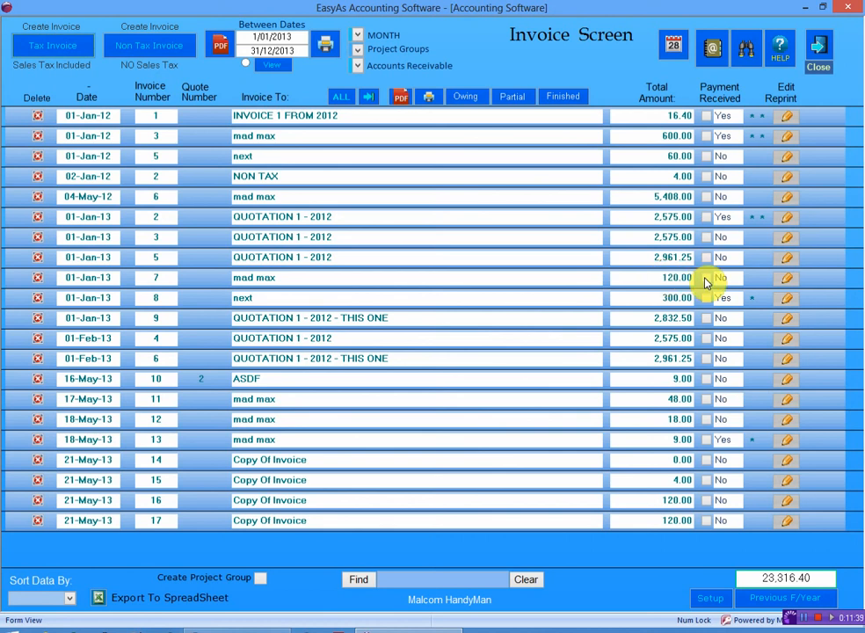
pyautogui.click(706, 279)
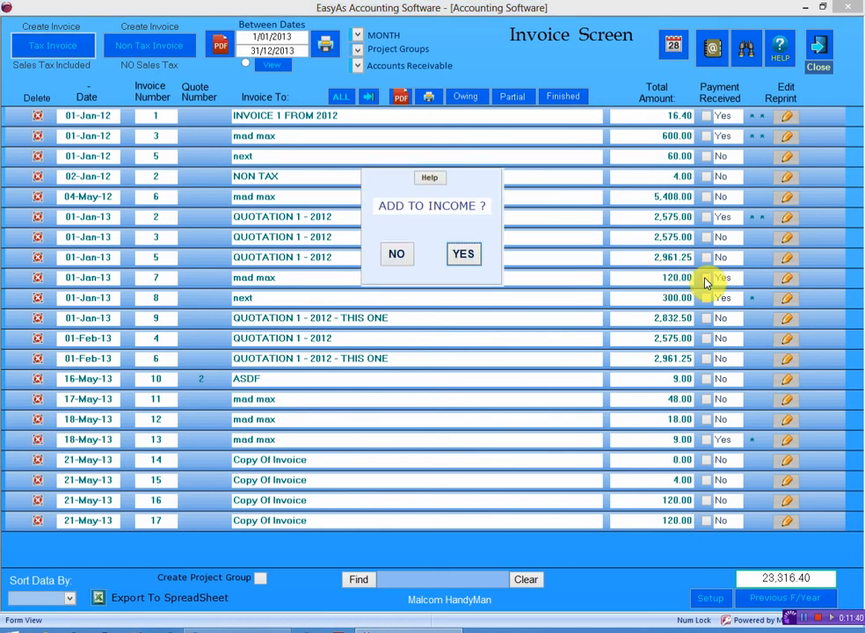
pyautogui.click(463, 253)
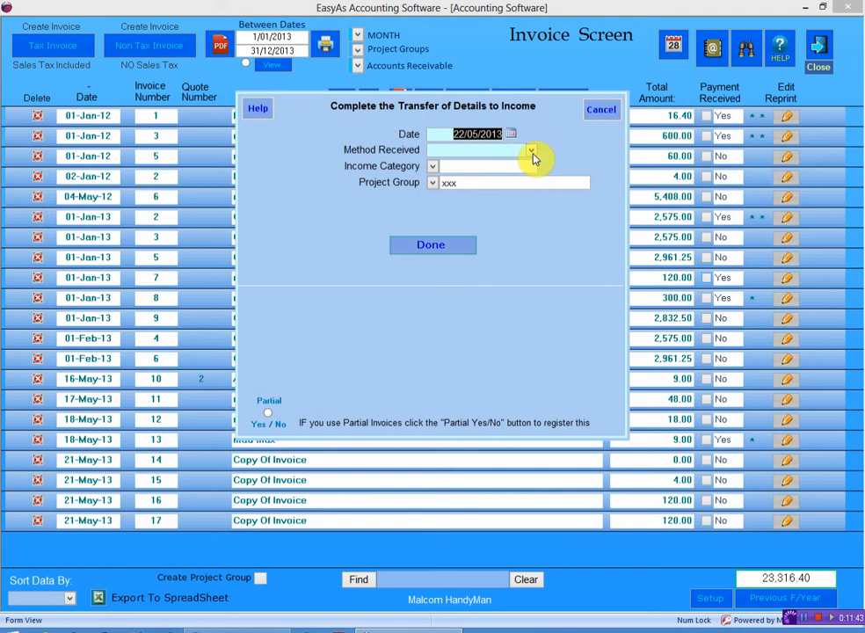
# Step: Record a partial payment of 60.00 on the invoice, with method CHEQUES and income category Materials, and skip the receipt
pyautogui.click(531, 151)
pyautogui.click(508, 188)
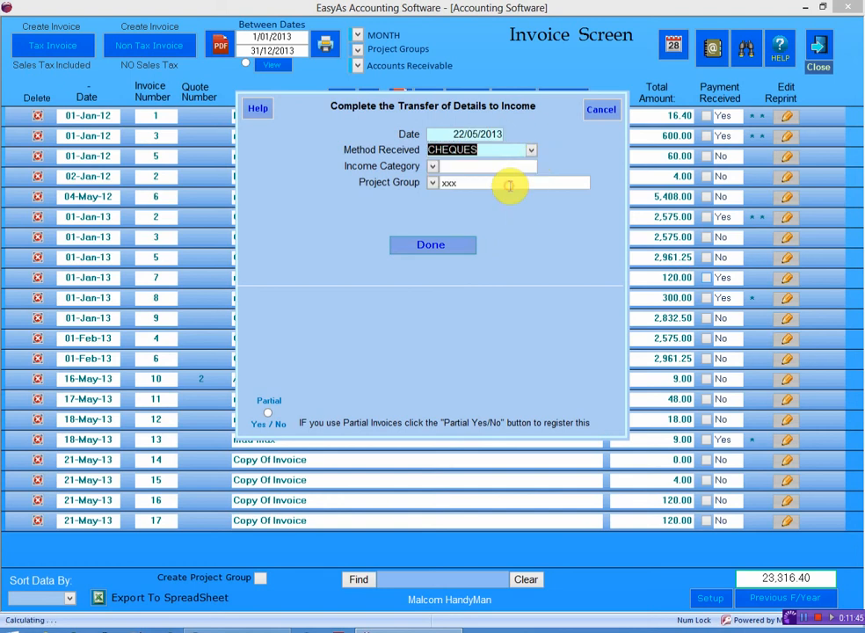
pyautogui.click(433, 167)
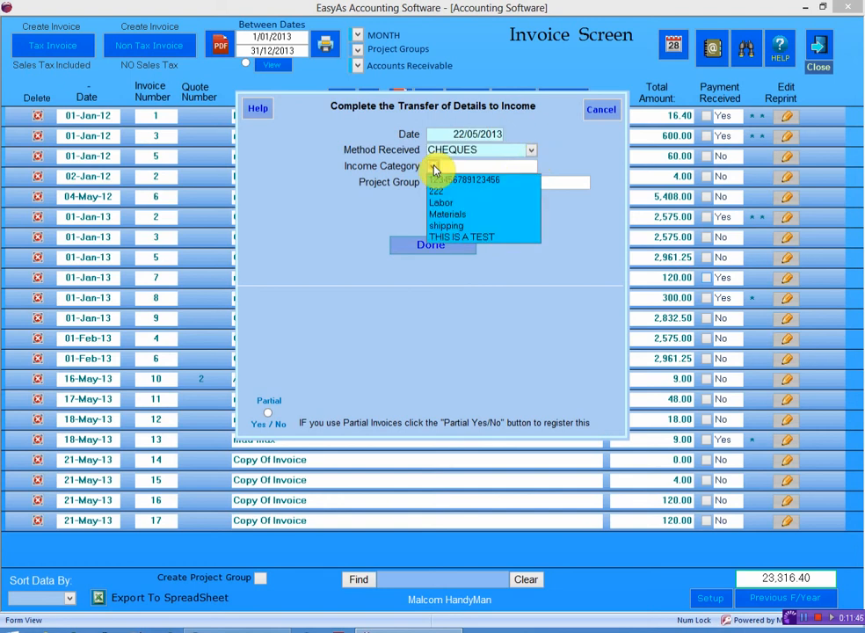
pyautogui.click(455, 215)
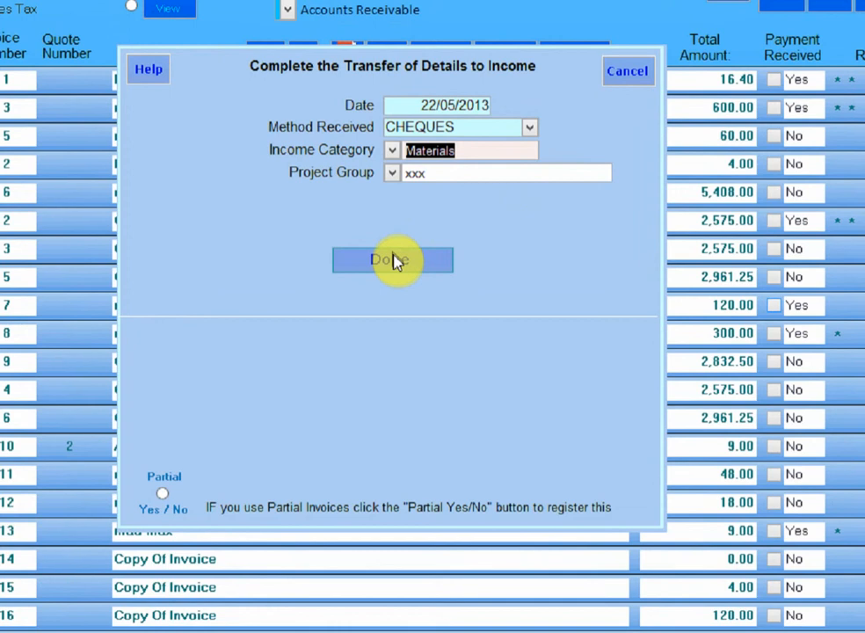
pyautogui.click(434, 249)
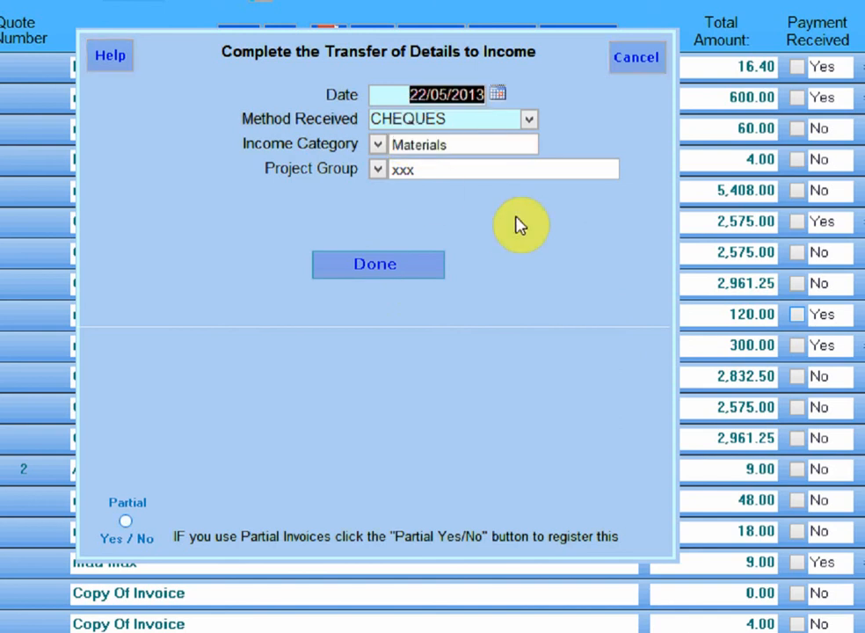
pyautogui.click(126, 520)
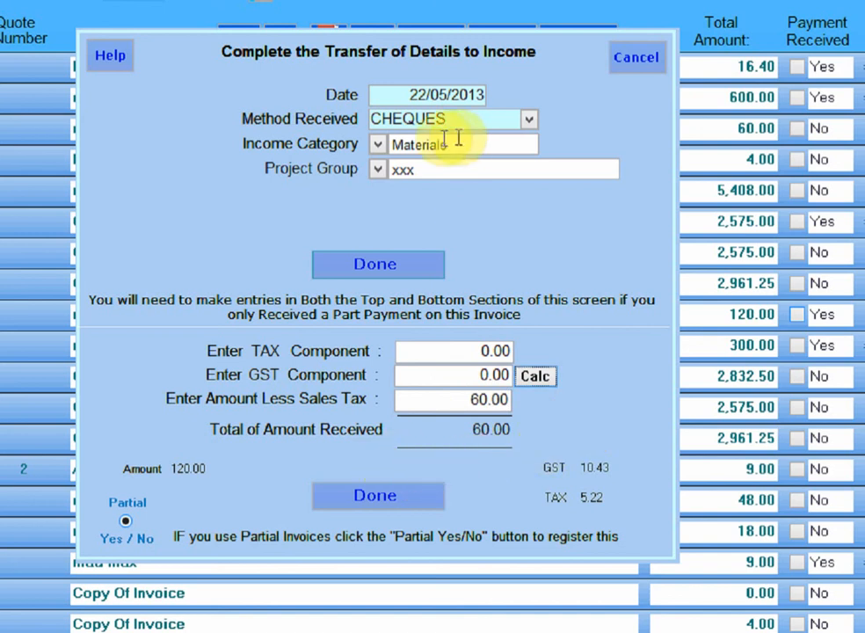
pyautogui.click(413, 497)
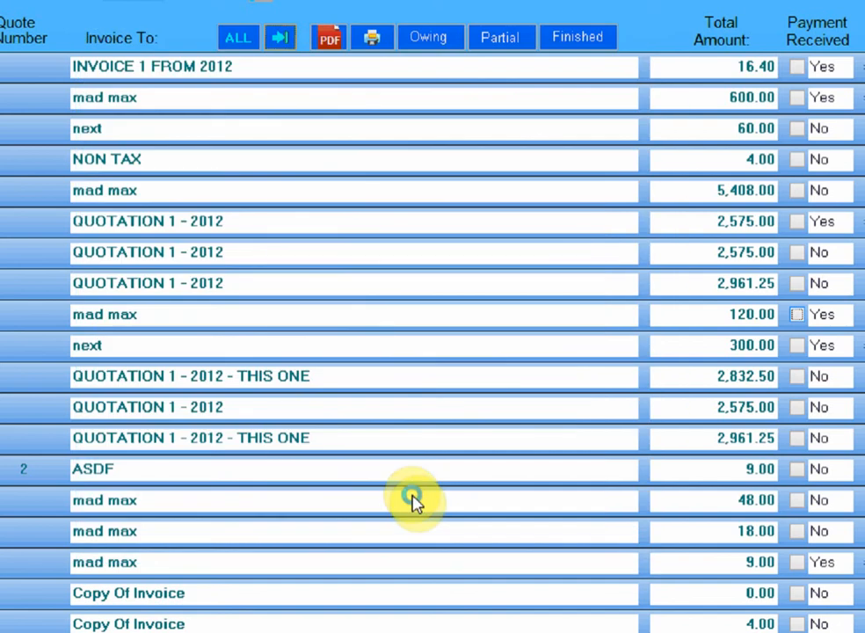
pyautogui.click(423, 263)
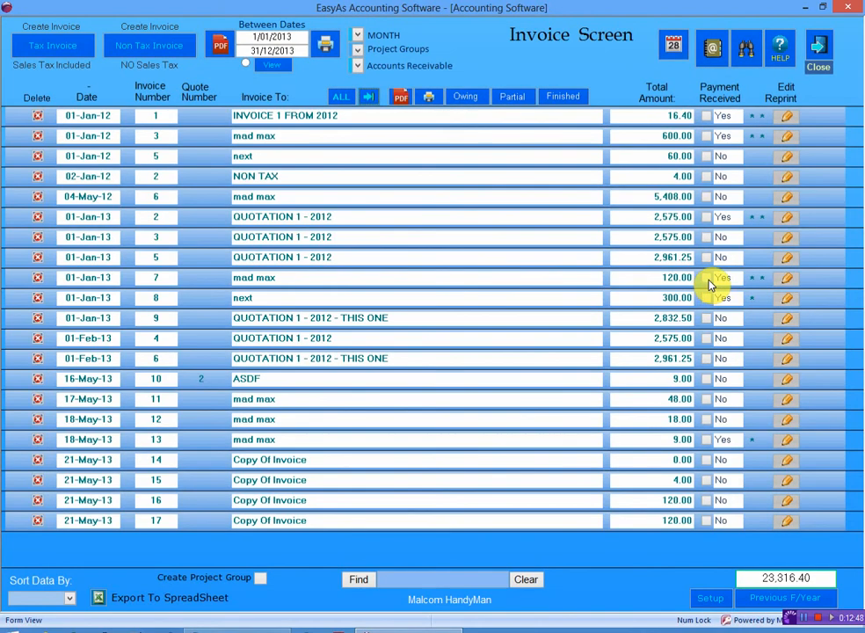
# Step: Start another payment for the same 120.00 invoice, with method CASH and income category Labor
pyautogui.click(707, 278)
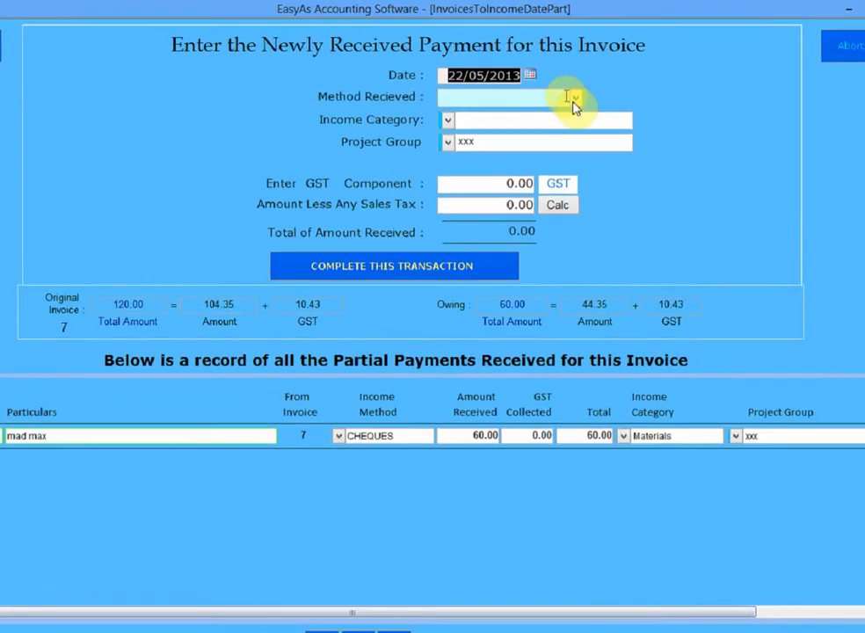
pyautogui.click(565, 85)
pyautogui.click(559, 115)
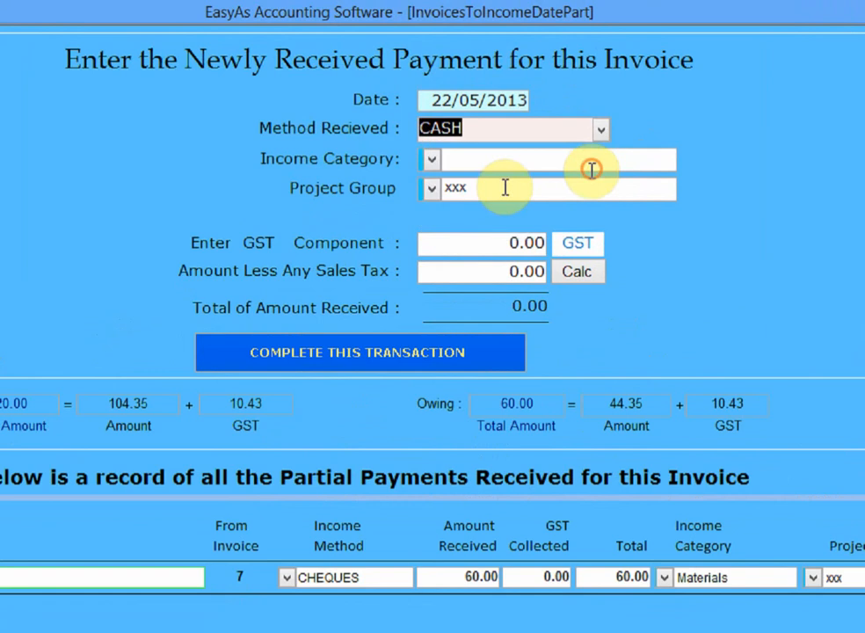
pyautogui.click(432, 159)
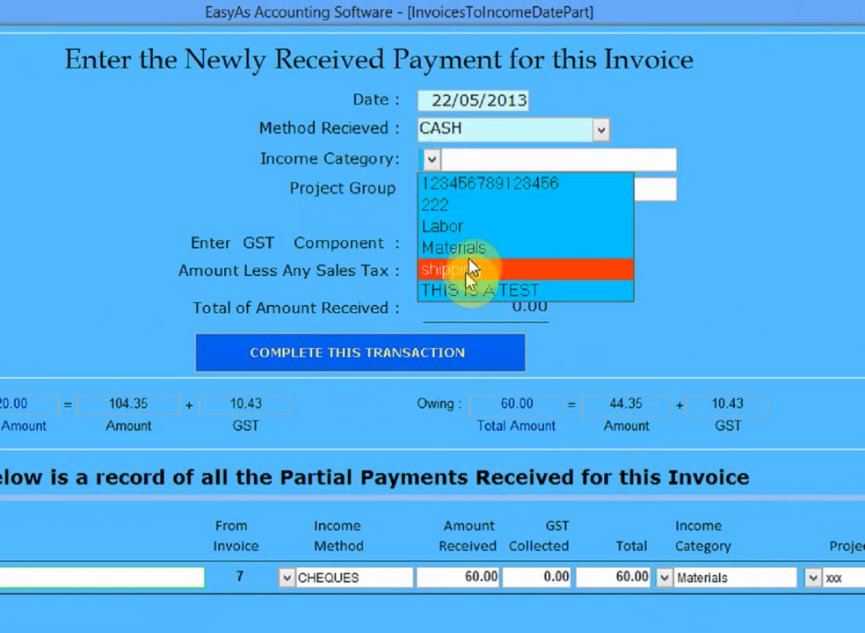
pyautogui.click(466, 227)
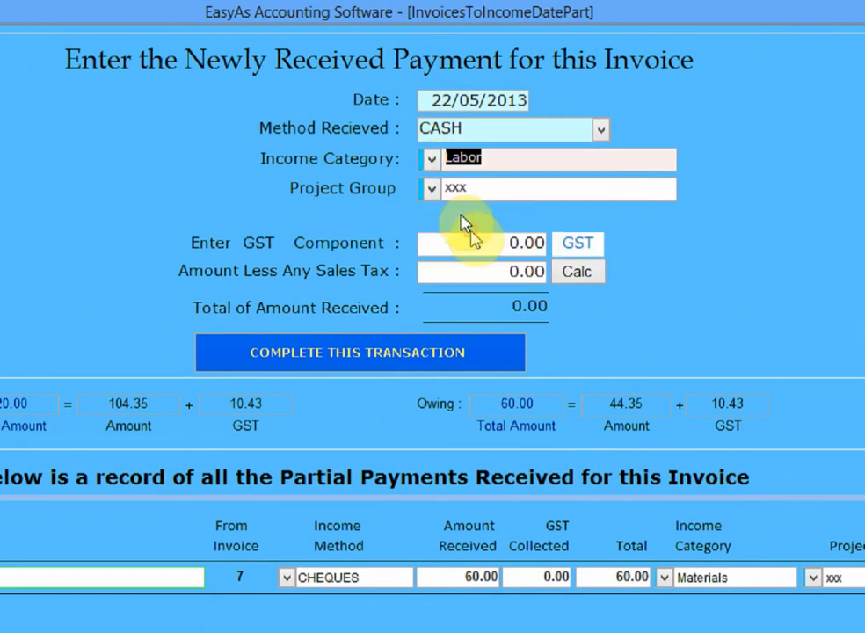
# Step: Calculate the GST split for a received total of 60, complete the transaction without a receipt and leave the Invoice Screen
pyautogui.click(577, 280)
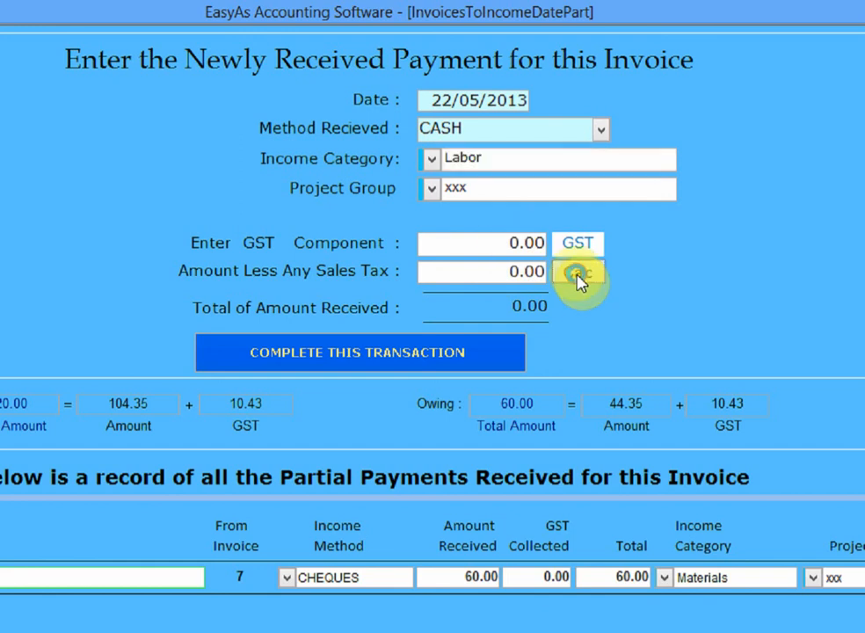
pyautogui.write('60')
pyautogui.press('Return')
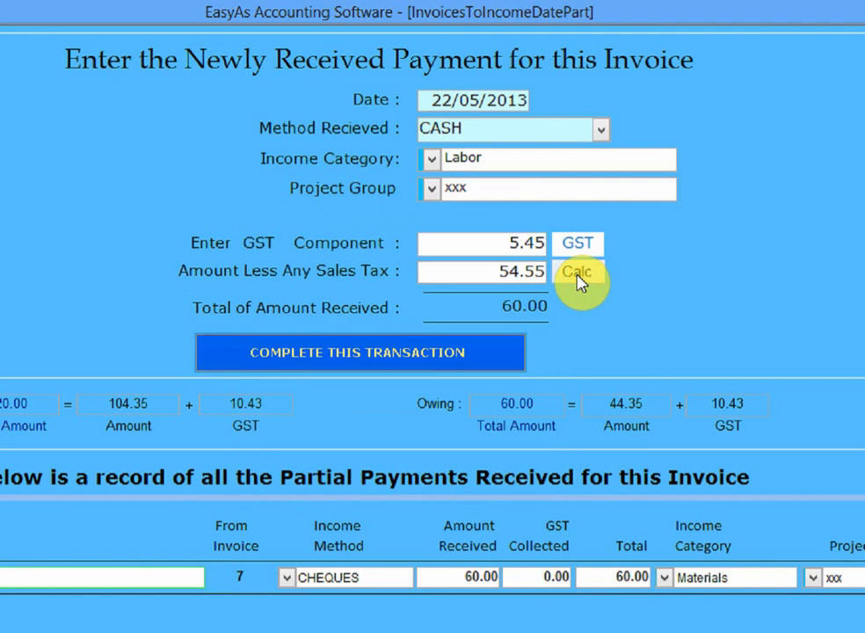
pyautogui.press('Return')
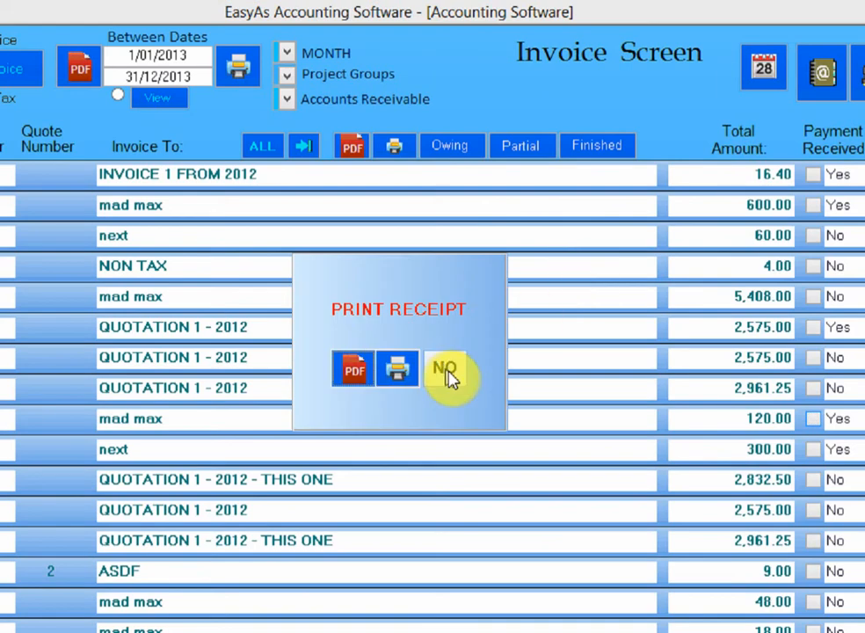
pyautogui.click(446, 376)
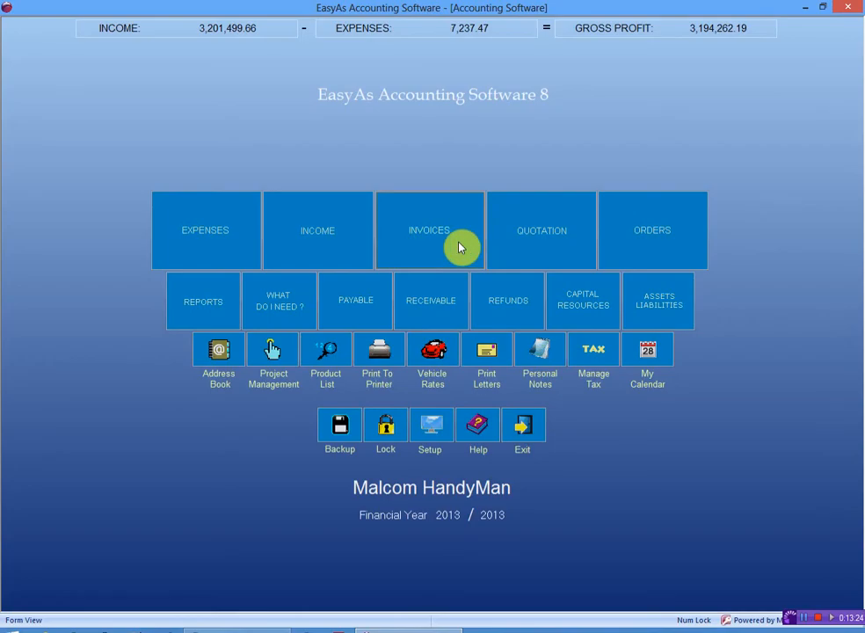
# Step: Review the two invoice payments and their income categories on the Income Screen, and return to the main menu
pyautogui.click(325, 243)
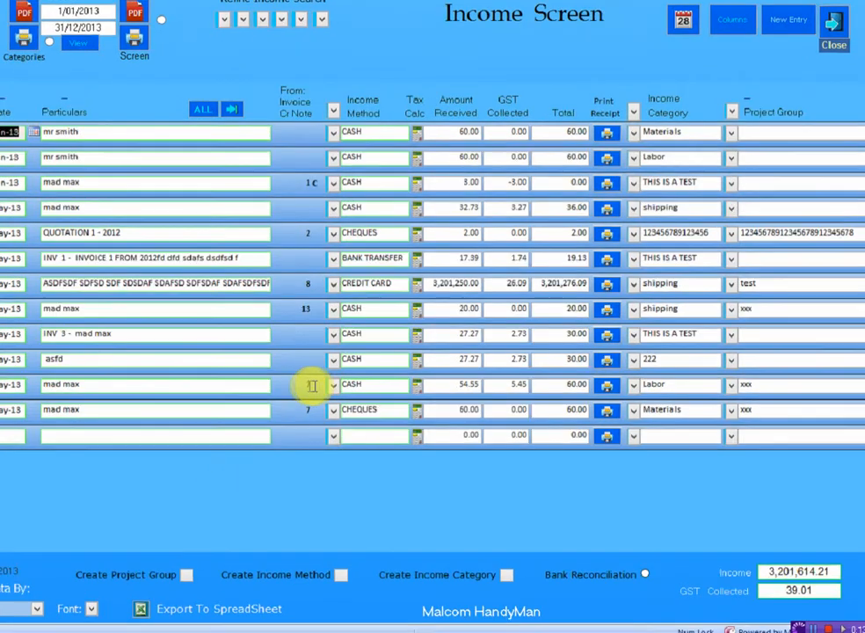
pyautogui.write('7')
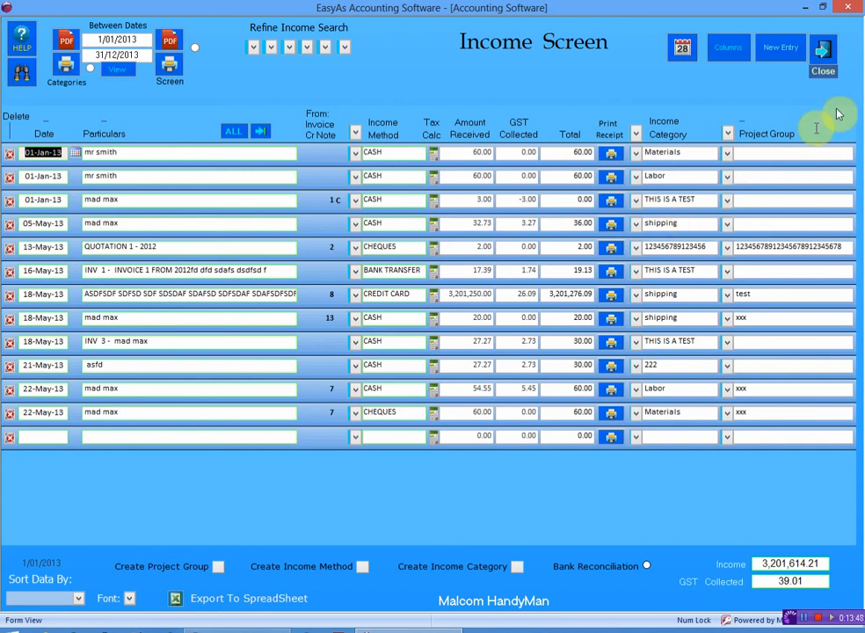
pyautogui.click(824, 58)
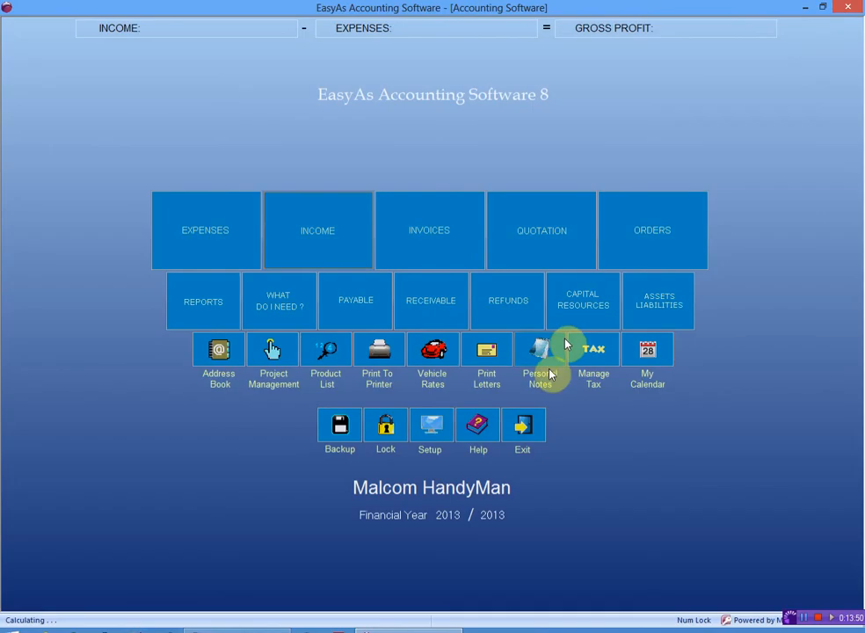